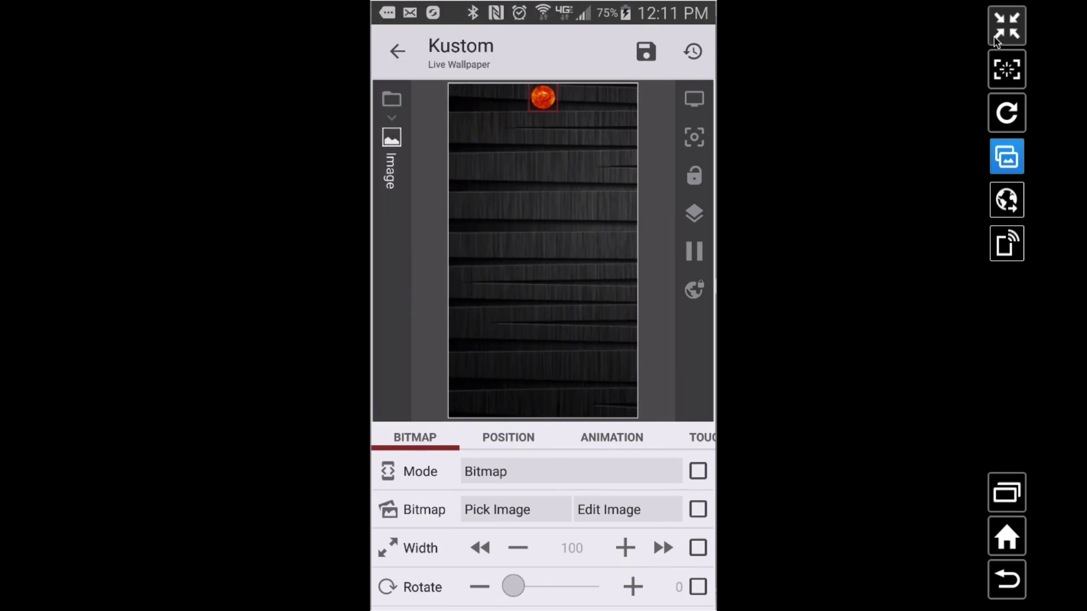
- Return from the Image item to the root container, which now lists the 100x102 Image
key(Escape)
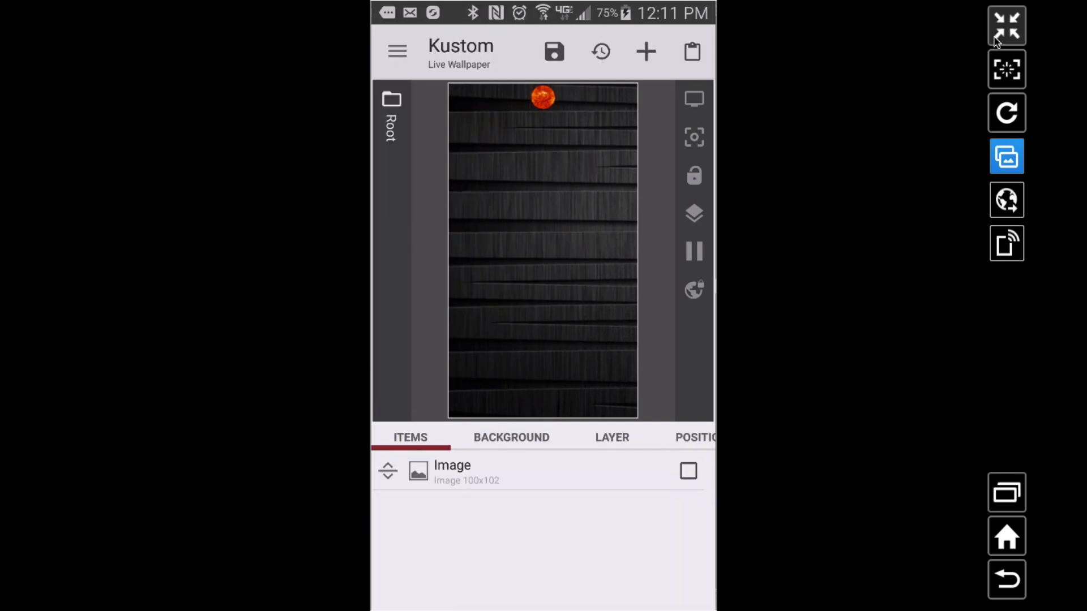